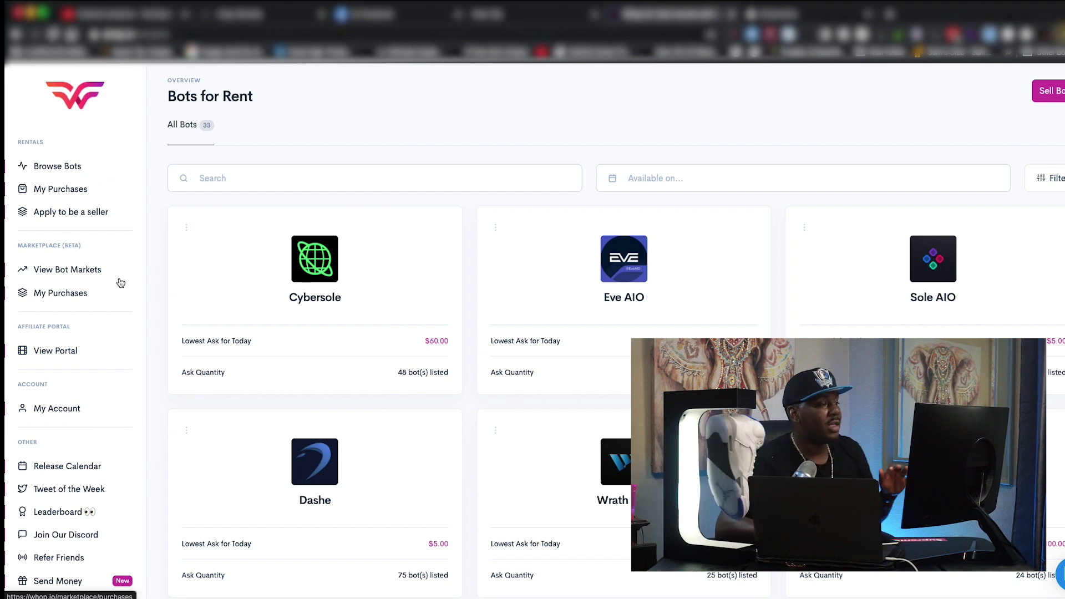
Look through the listing of bots for rent, checking each bot's lowest ask and ask quantity, and reload the listing.
scroll(381, 300, down, 1)
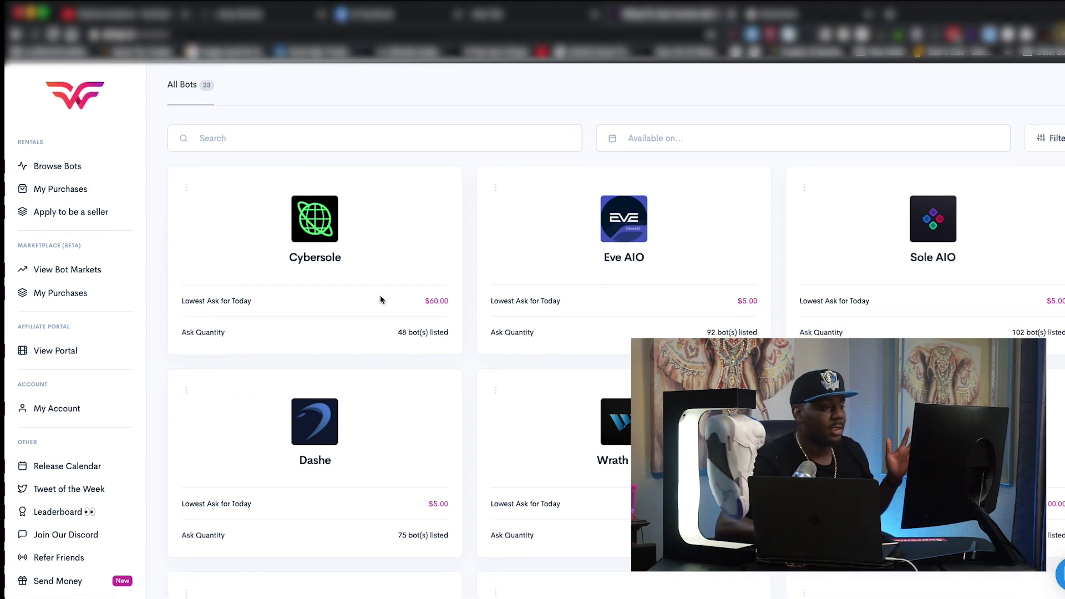
scroll(380, 300, down, 1)
scroll(381, 299, up, 2)
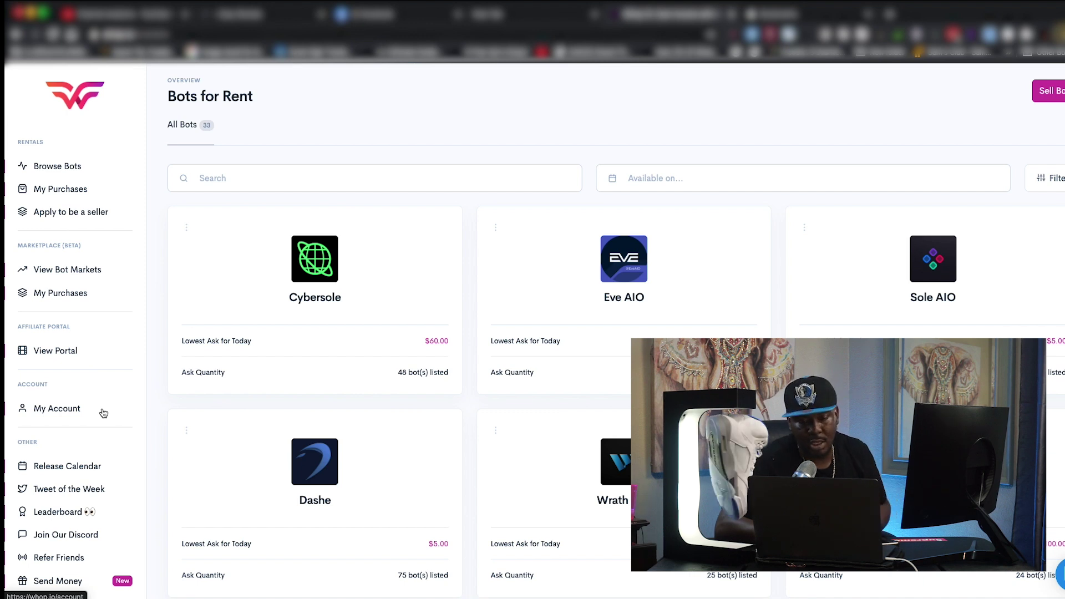
scroll(545, 252, down, 5)
scroll(544, 251, up, 5)
scroll(544, 249, down, 15)
scroll(543, 254, down, 10)
scroll(543, 254, down, 4)
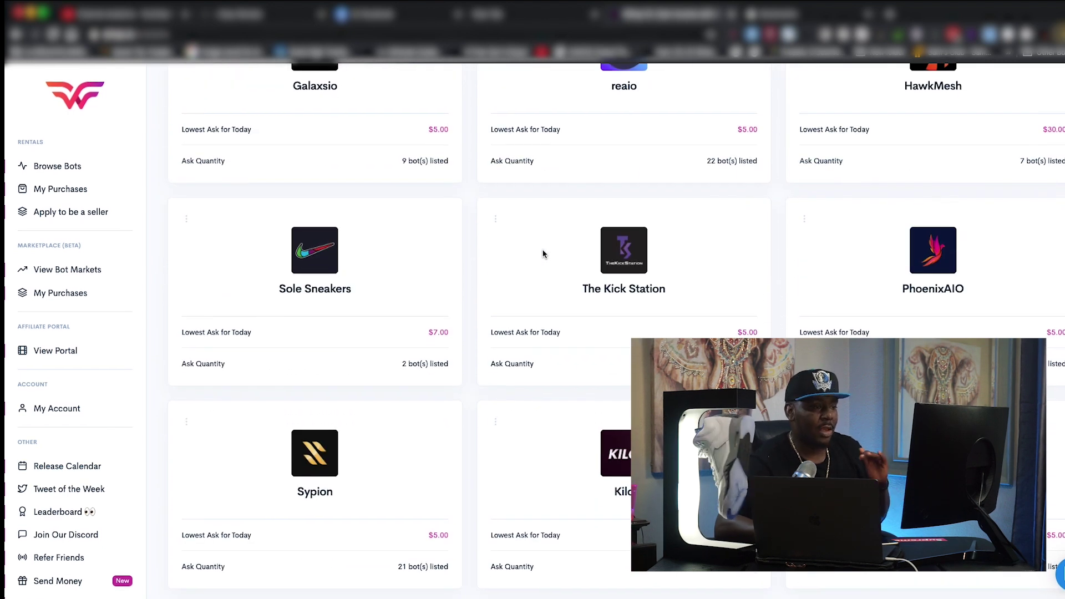
scroll(543, 252, up, 20)
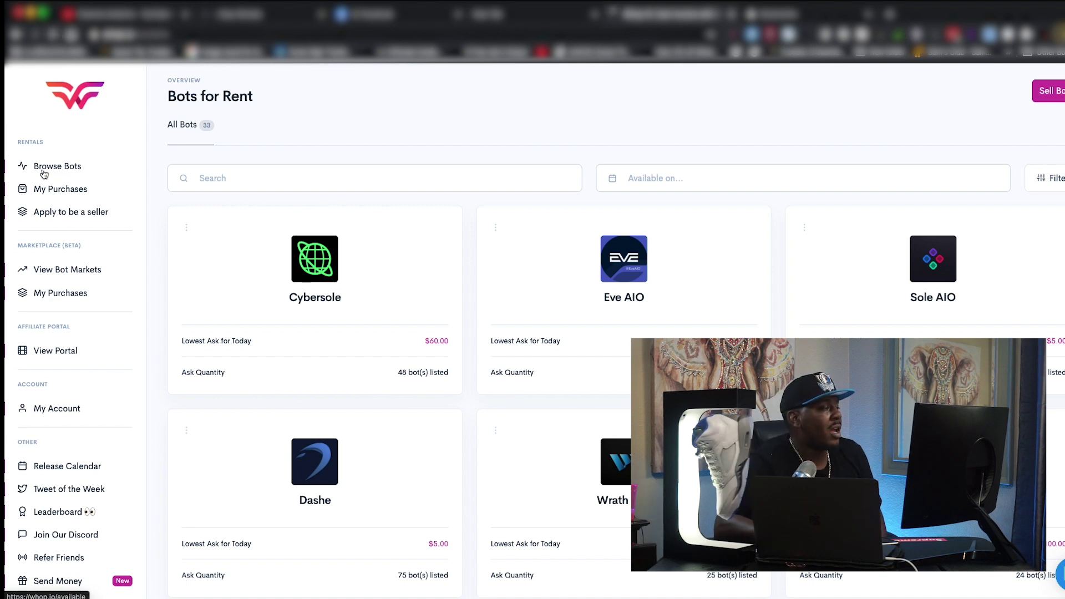
click(103, 160)
scroll(451, 295, down, 2)
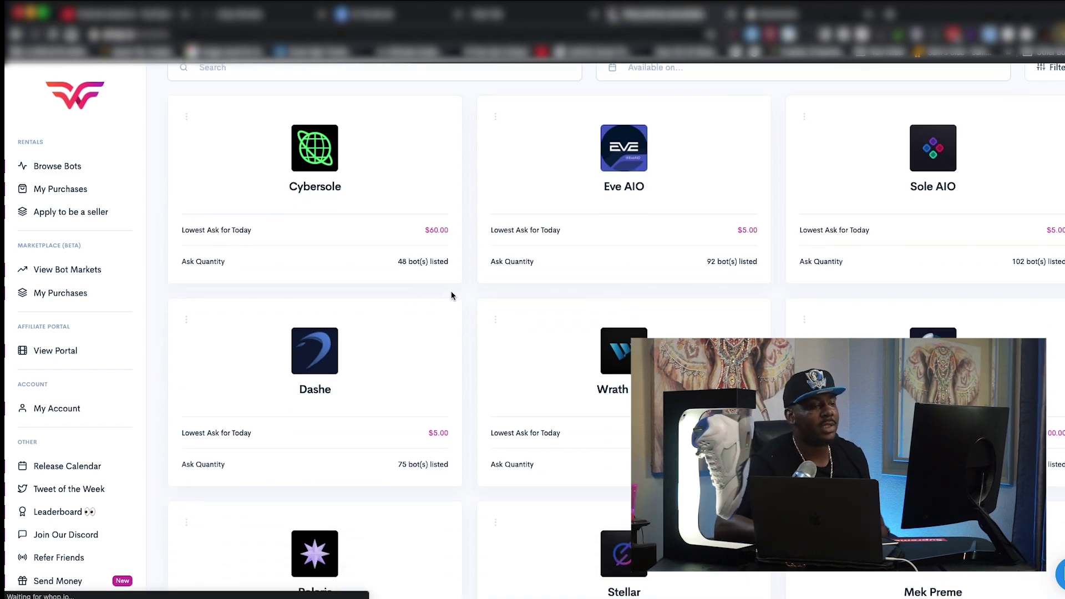
scroll(448, 282, down, 5)
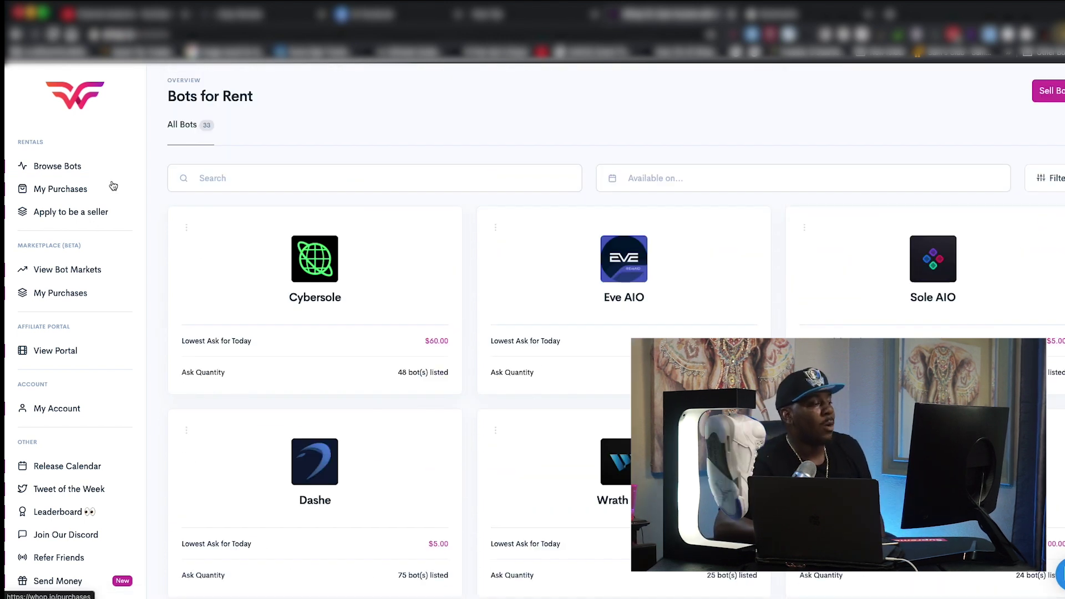
View the marketplace's bot markets, and check the account's payment and general settings.
click(90, 275)
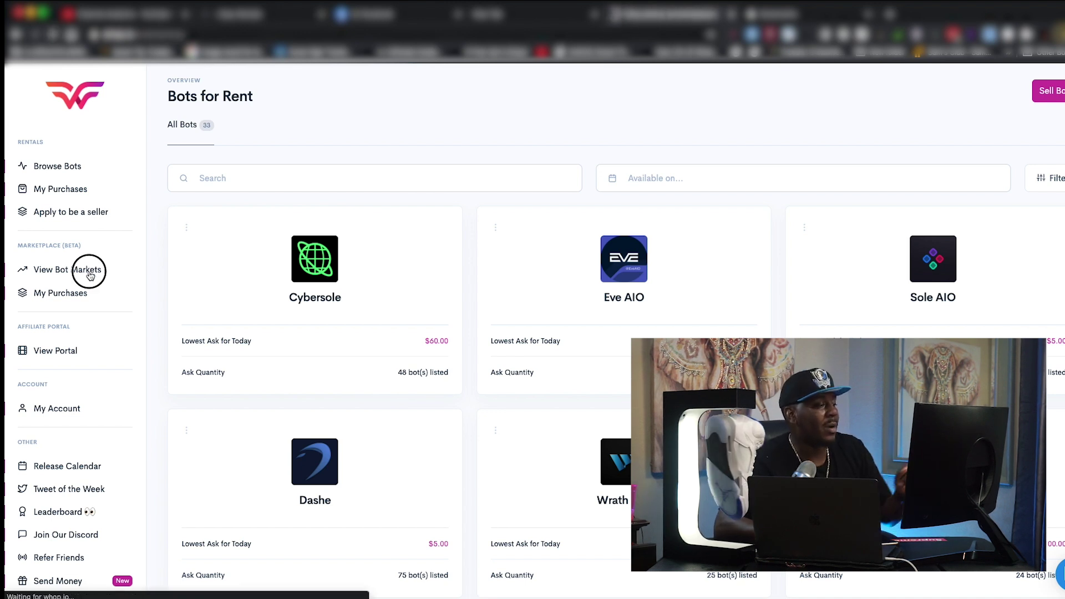
click(741, 297)
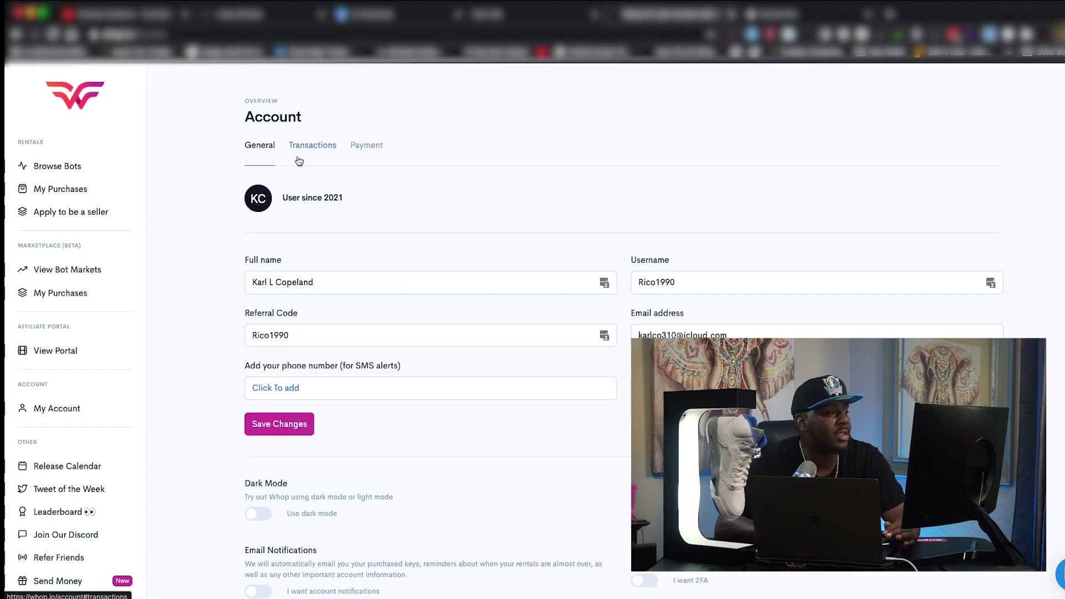
click(356, 142)
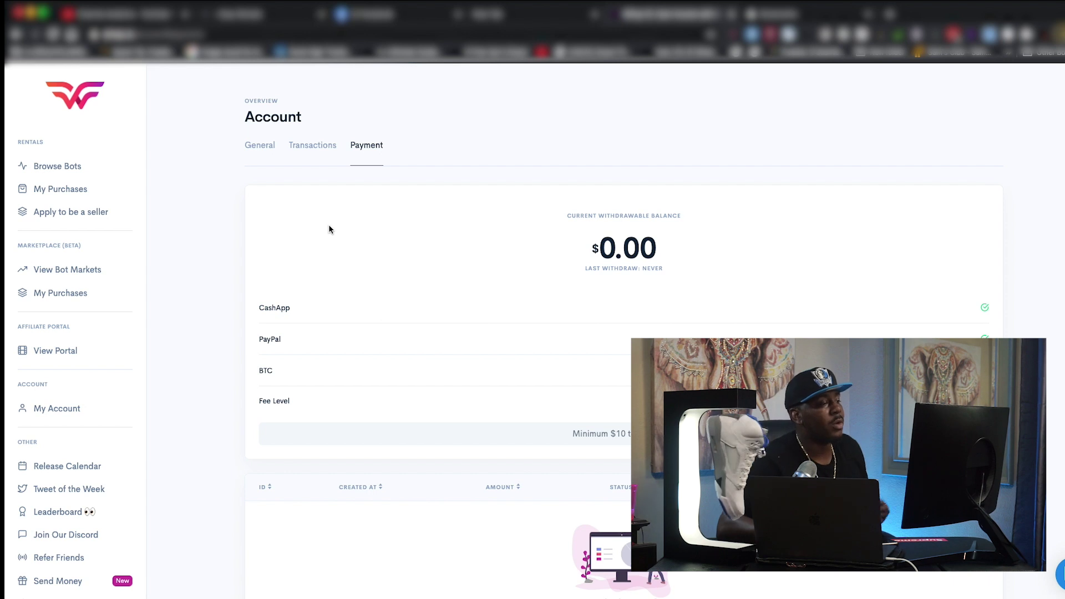
click(261, 147)
Open the release calendar and examine the upcoming sneaker drops, their dates, StockX profit spreads and vote ratings.
click(70, 470)
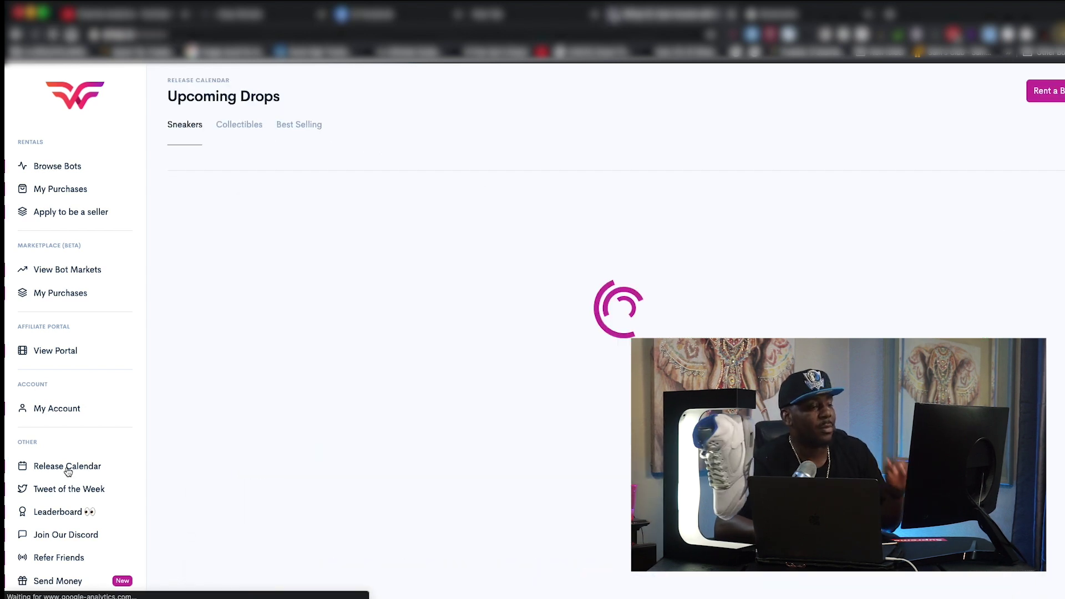
scroll(249, 206, down, 10)
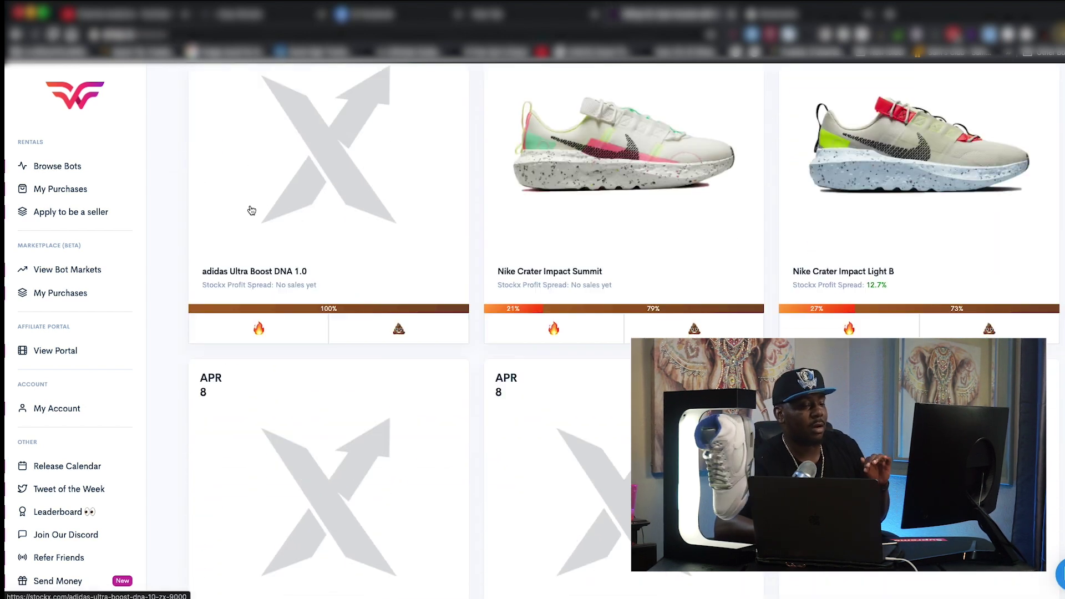
scroll(366, 216, down, 5)
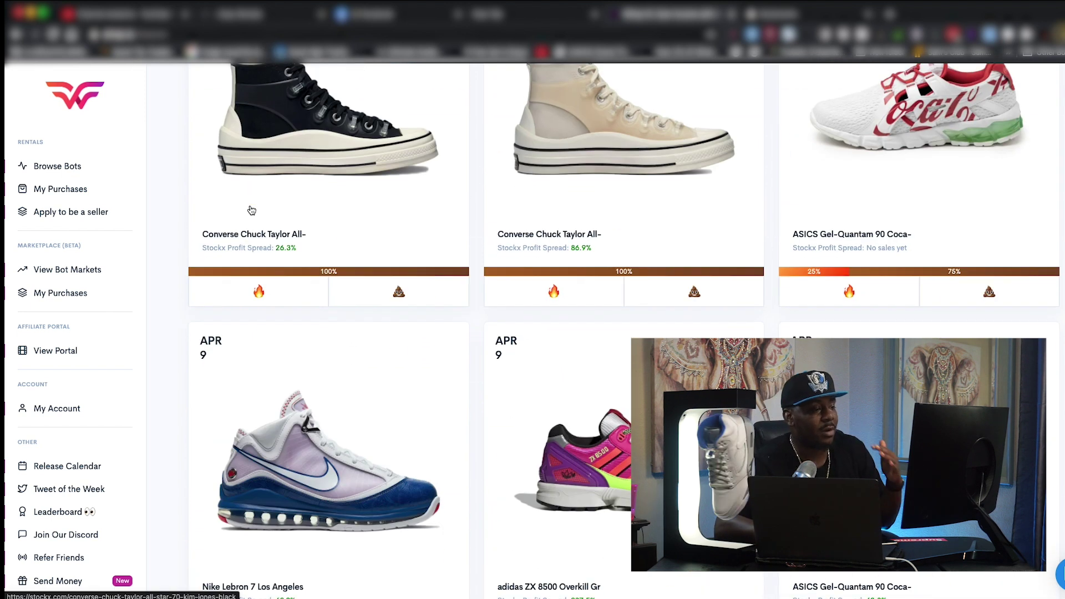
scroll(481, 224, down, 20)
click(363, 270)
scroll(418, 266, down, 20)
scroll(637, 337, up, 15)
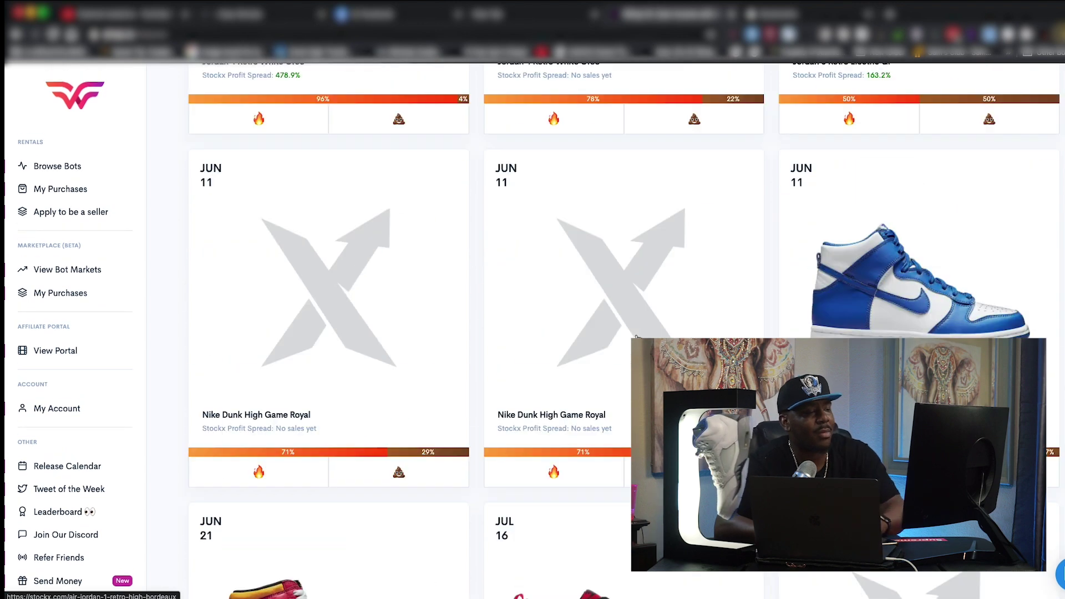
scroll(636, 337, up, 15)
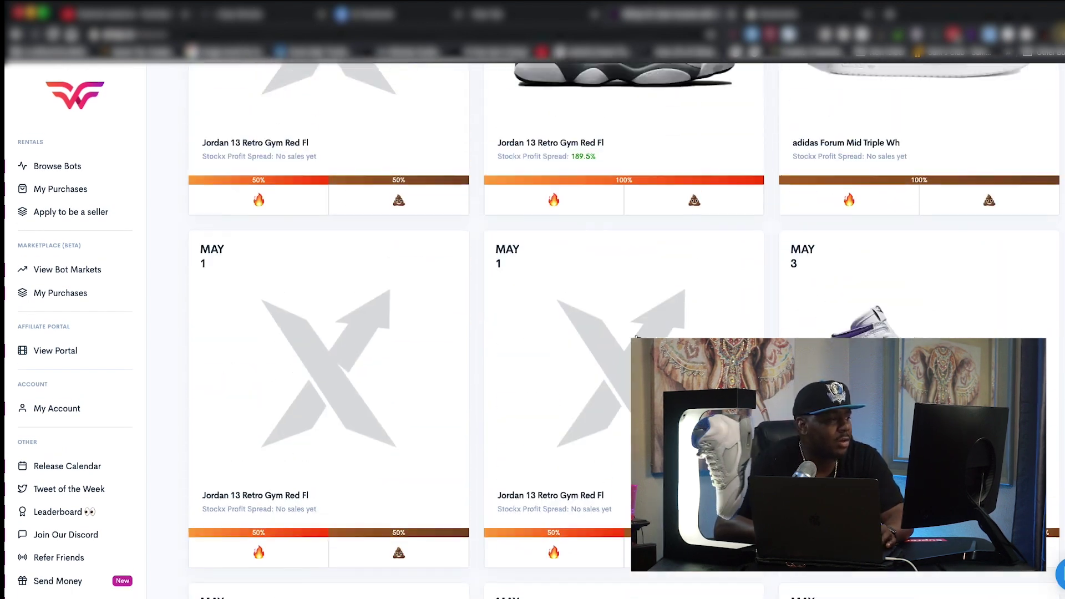
scroll(637, 337, up, 10)
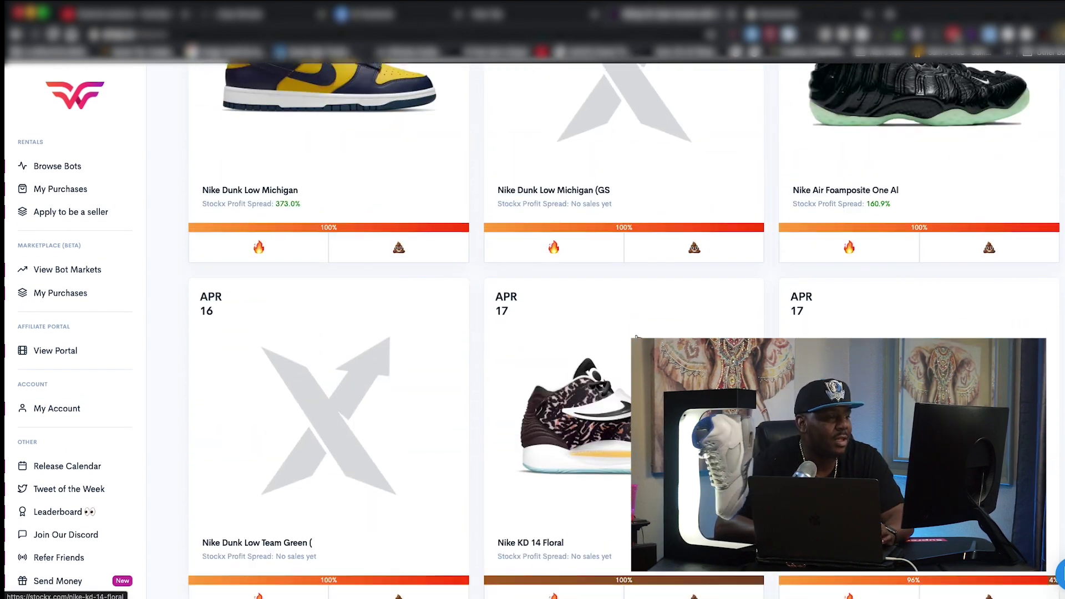
scroll(637, 336, down, 5)
View the Tweet of the Week page and examine the leaderboard's top earners and top spenders.
click(69, 489)
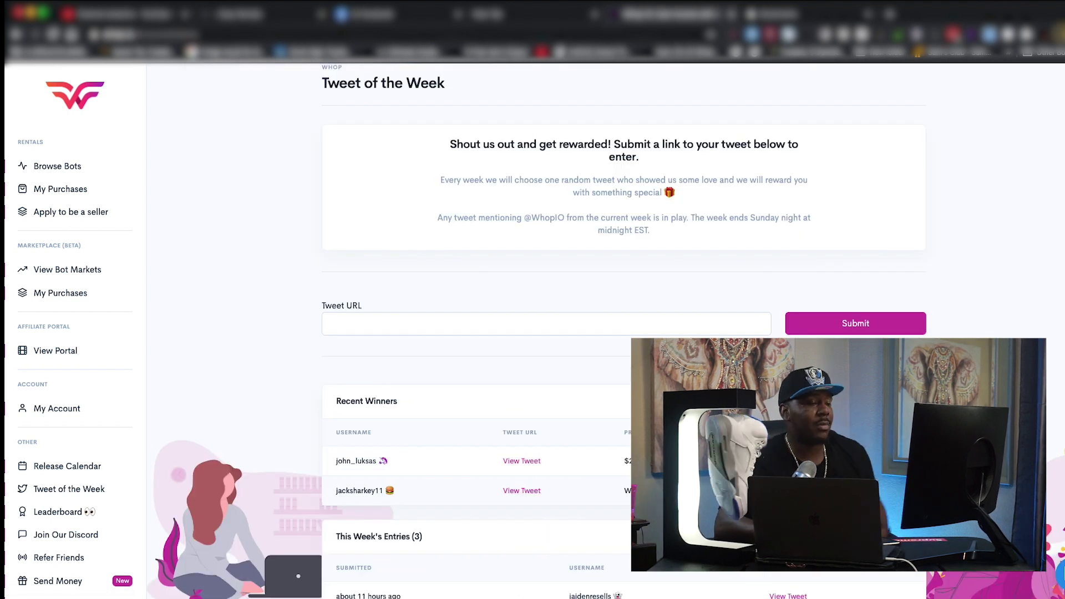
click(65, 512)
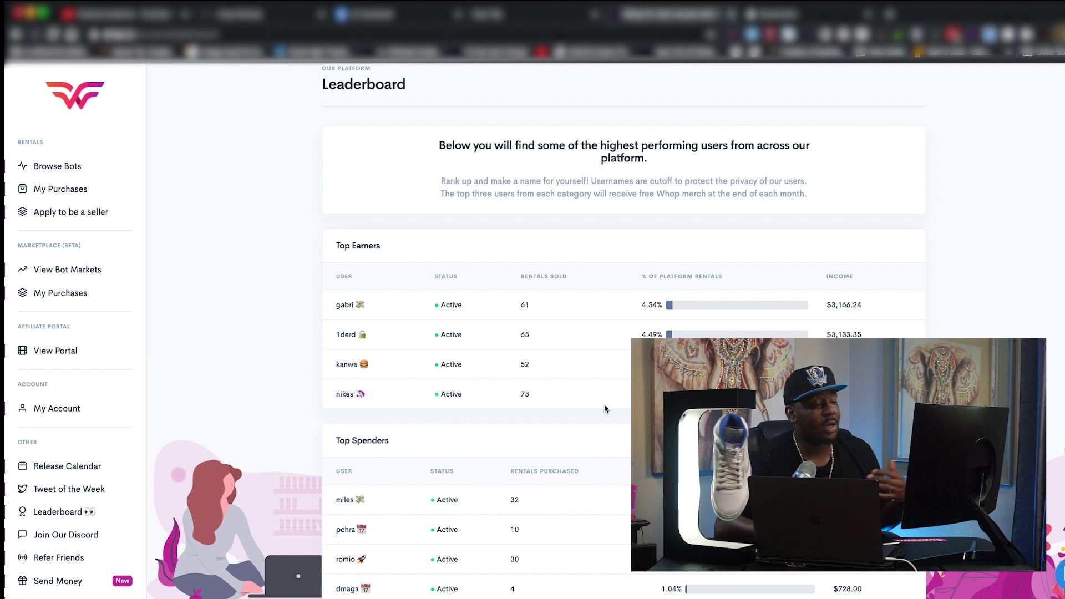
scroll(584, 353, up, 1)
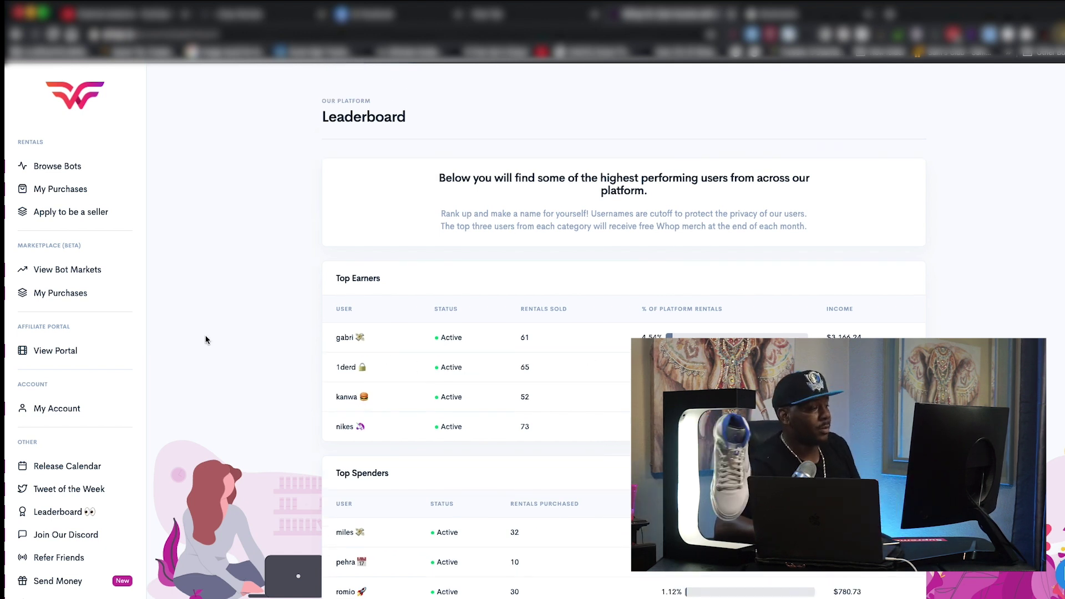
scroll(89, 382, down, 3)
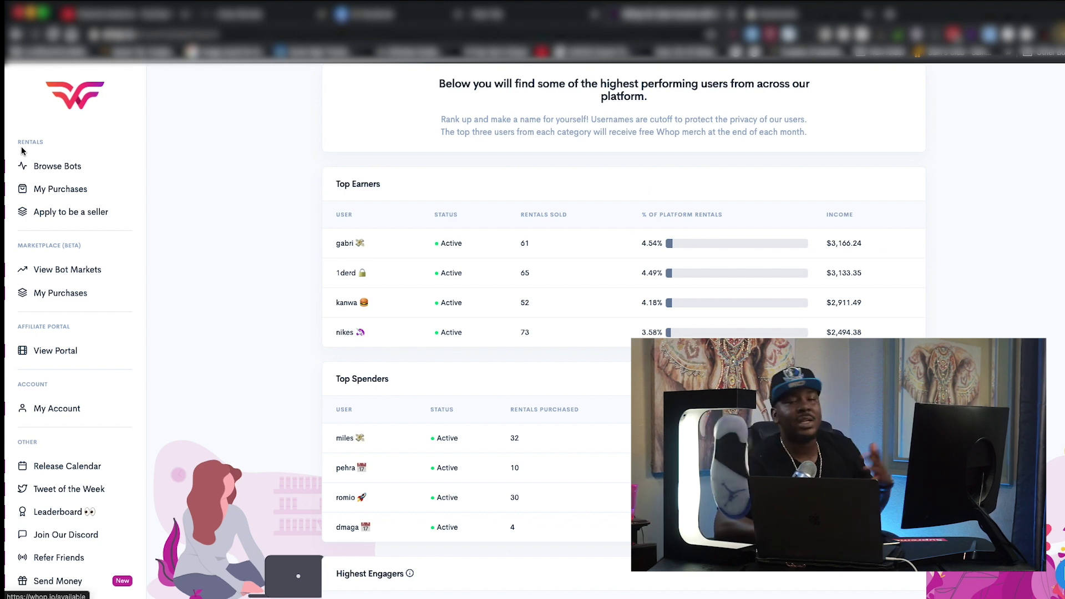
Return to the bots for rent and open the Kodai rental page at its Rent section.
click(43, 166)
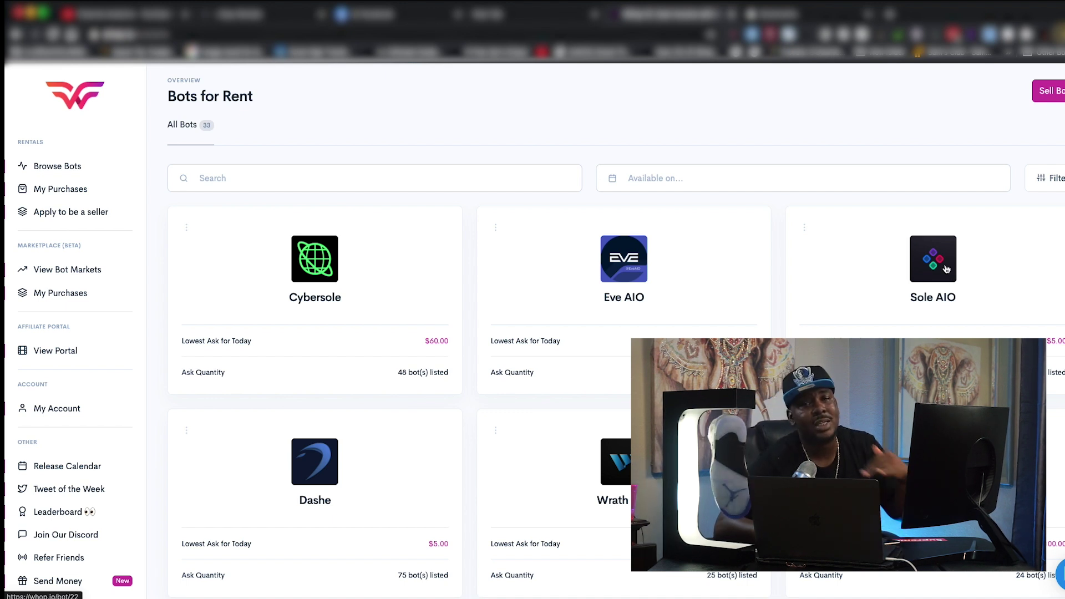
scroll(946, 269, down, 2)
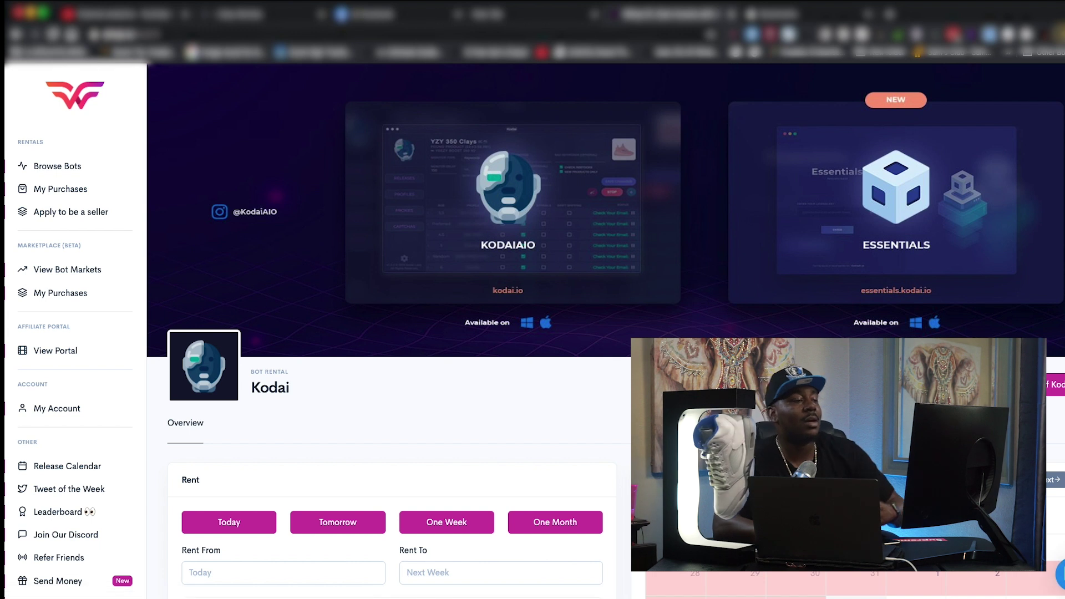
scroll(605, 333, down, 2)
scroll(290, 381, down, 2)
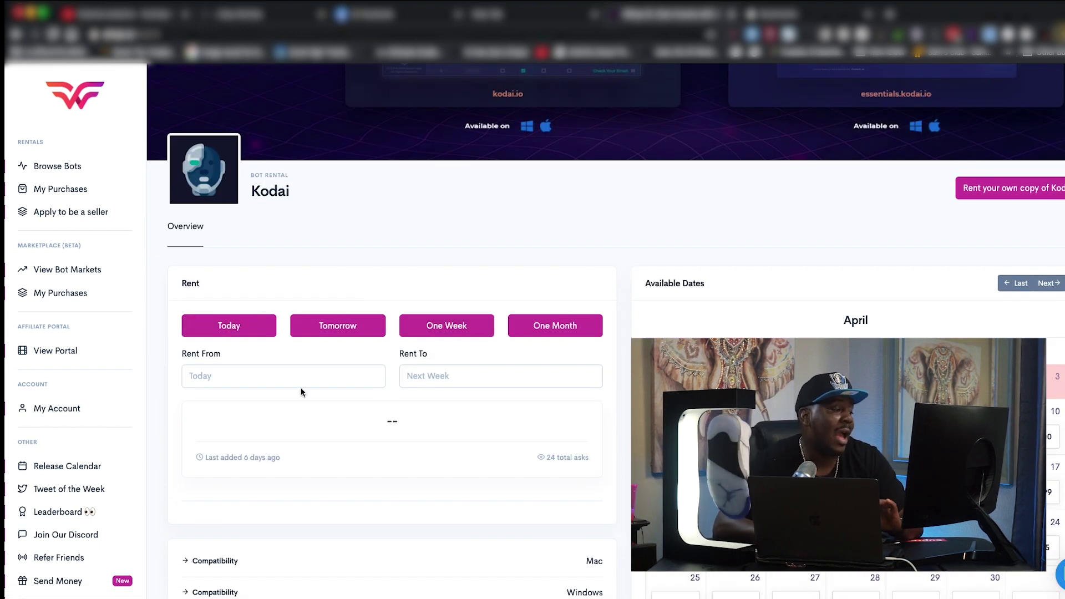
Set the Kodai rental period from 2021-04-08 to 2021-04-11.
click(304, 387)
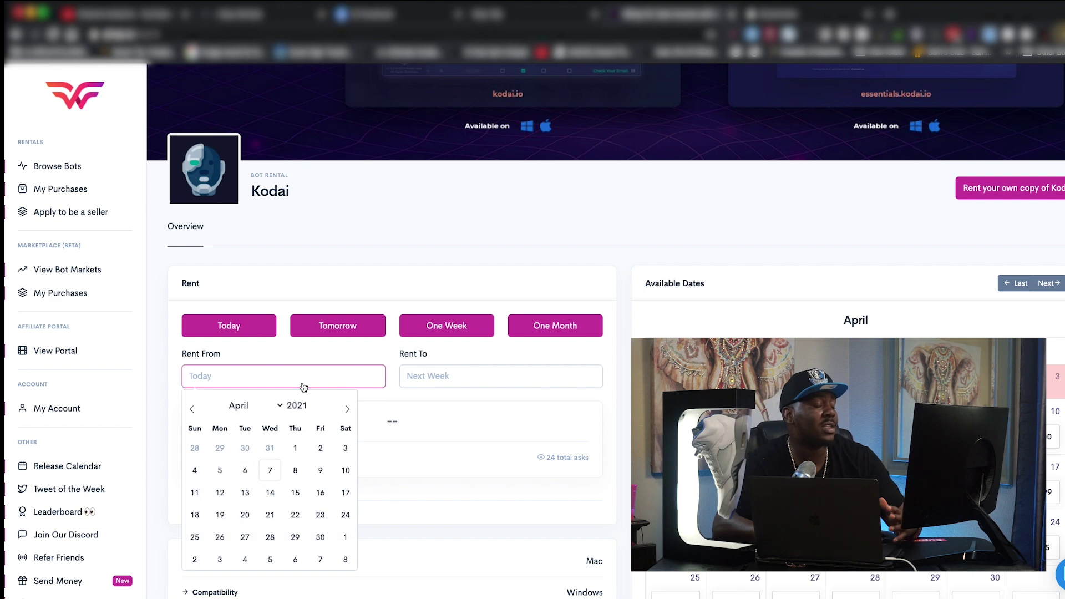
click(466, 278)
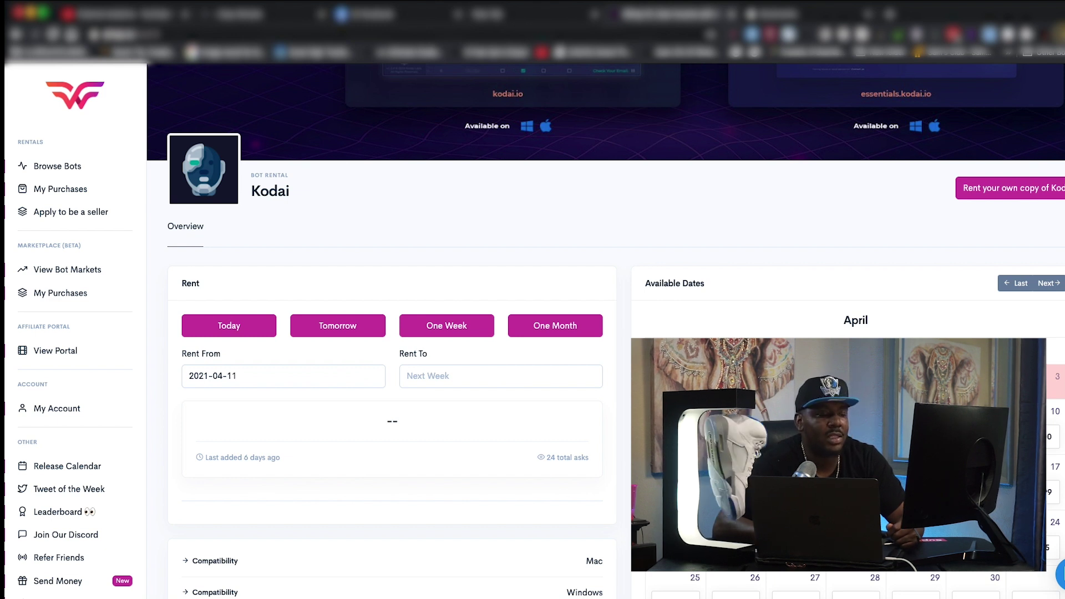
scroll(881, 326, down, 3)
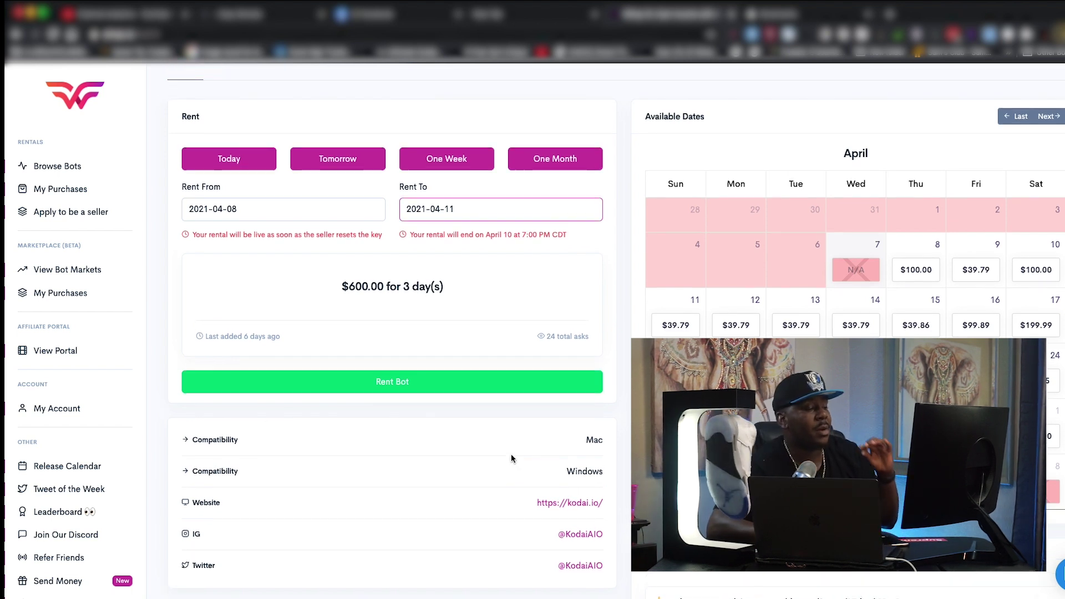
Review Kodai's compatibility, supported sites, daily rental prices and sales history.
scroll(511, 459, down, 3)
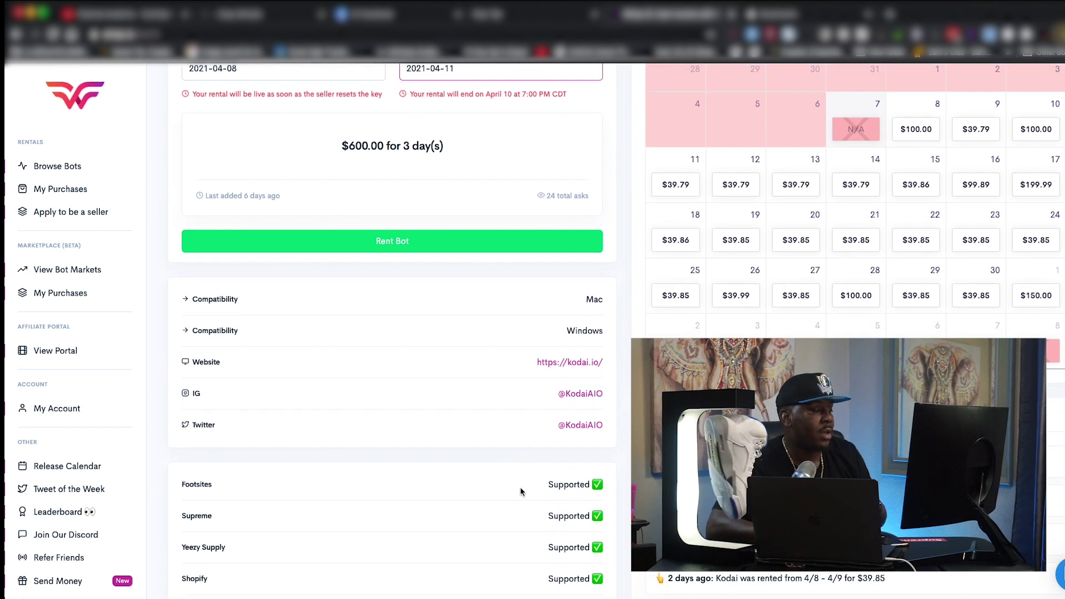
scroll(518, 508, down, 2)
scroll(515, 505, down, 4)
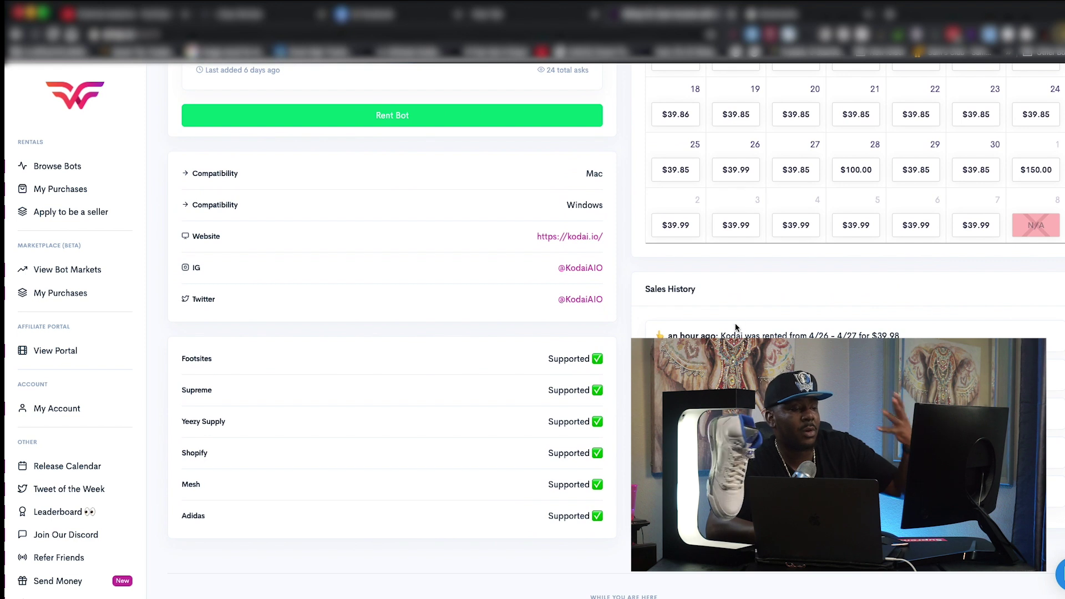
scroll(763, 333, down, 5)
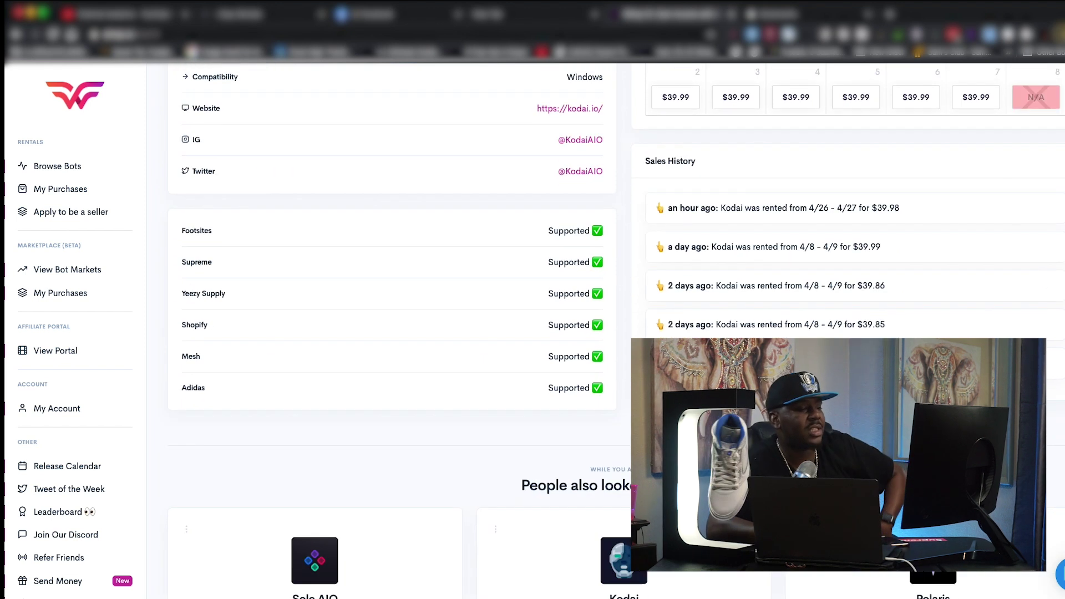
scroll(668, 201, up, 3)
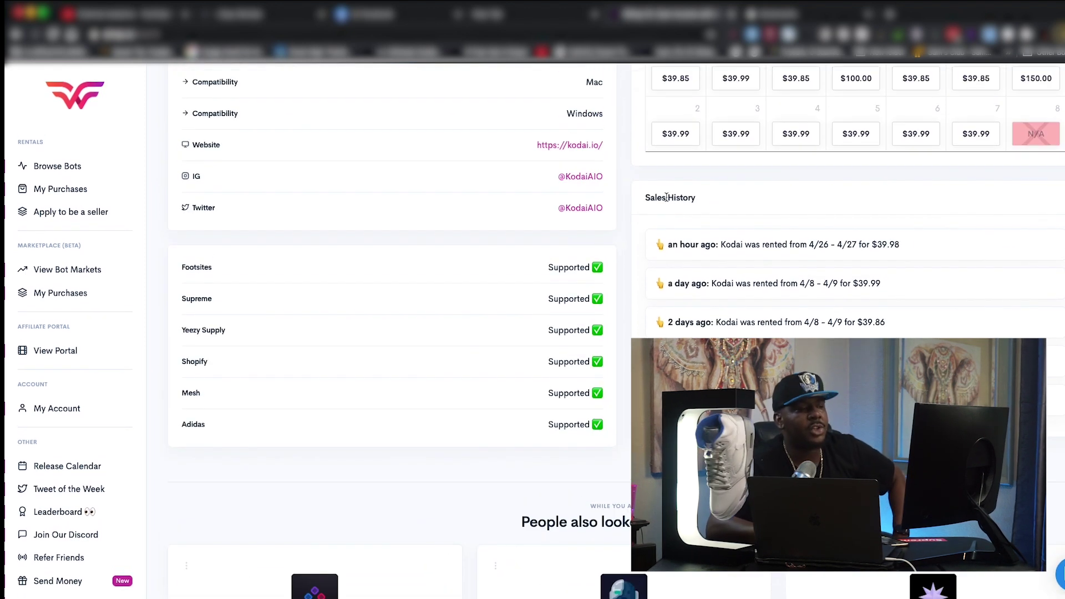
scroll(993, 220, up, 7)
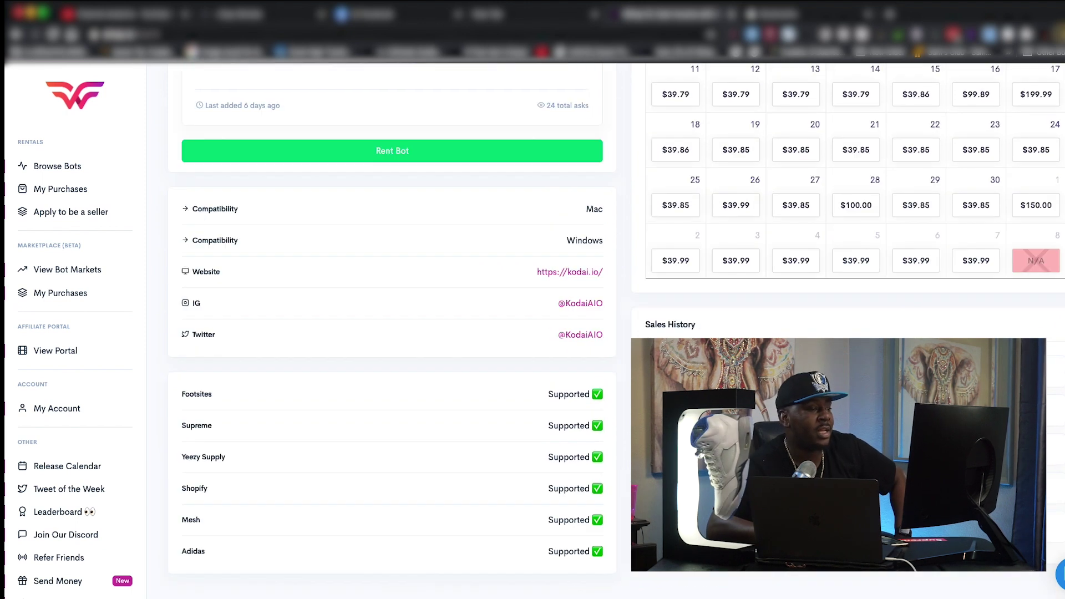
scroll(993, 221, down, 1)
Open the purchase summary for the Kodai rental, check its promo code field, and close it without purchasing.
click(399, 302)
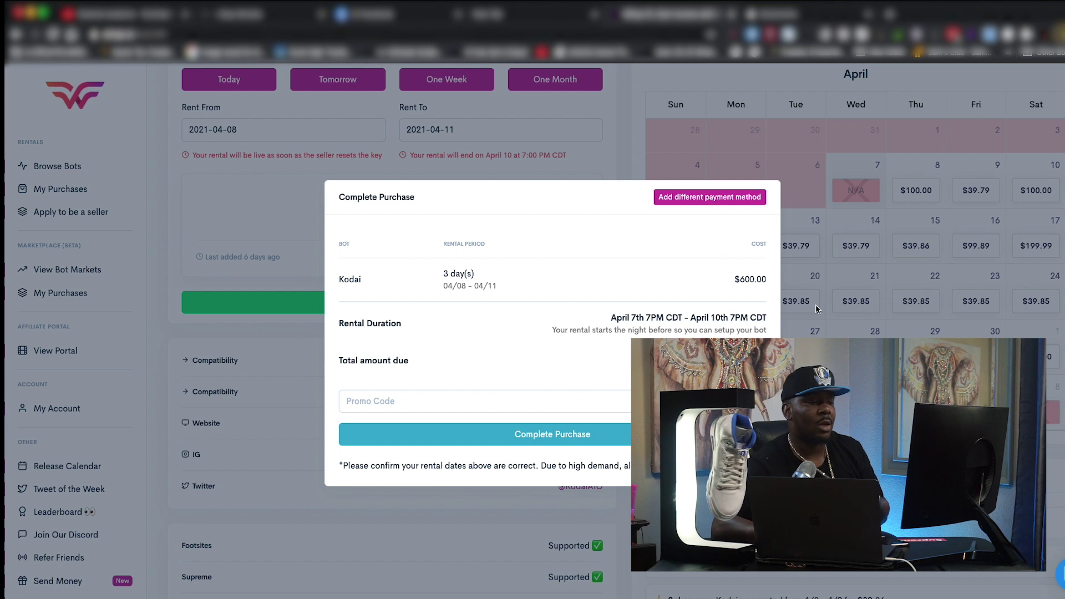
click(579, 400)
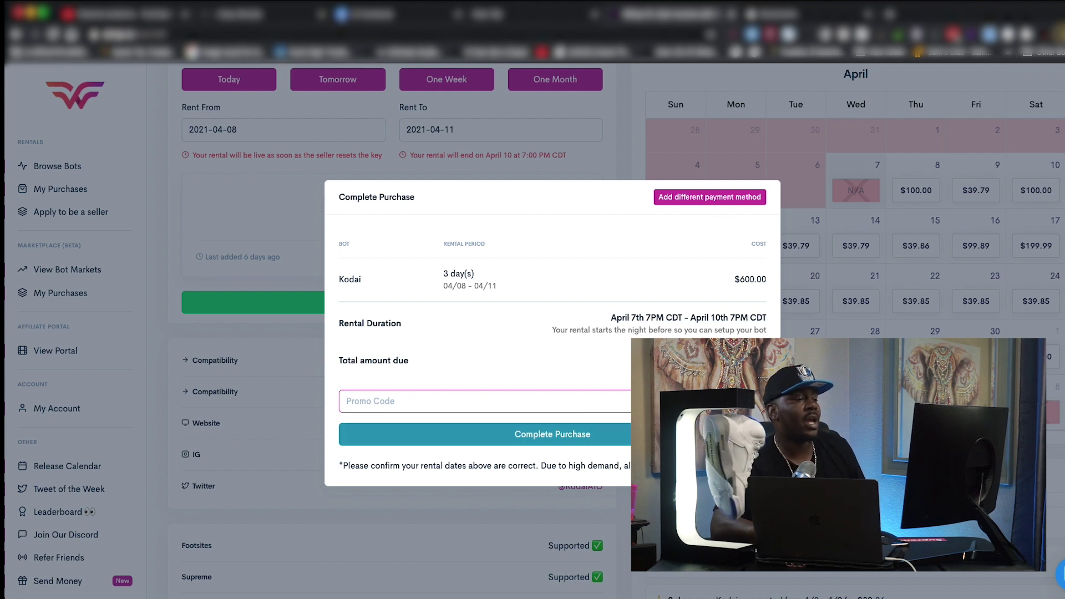
key(Escape)
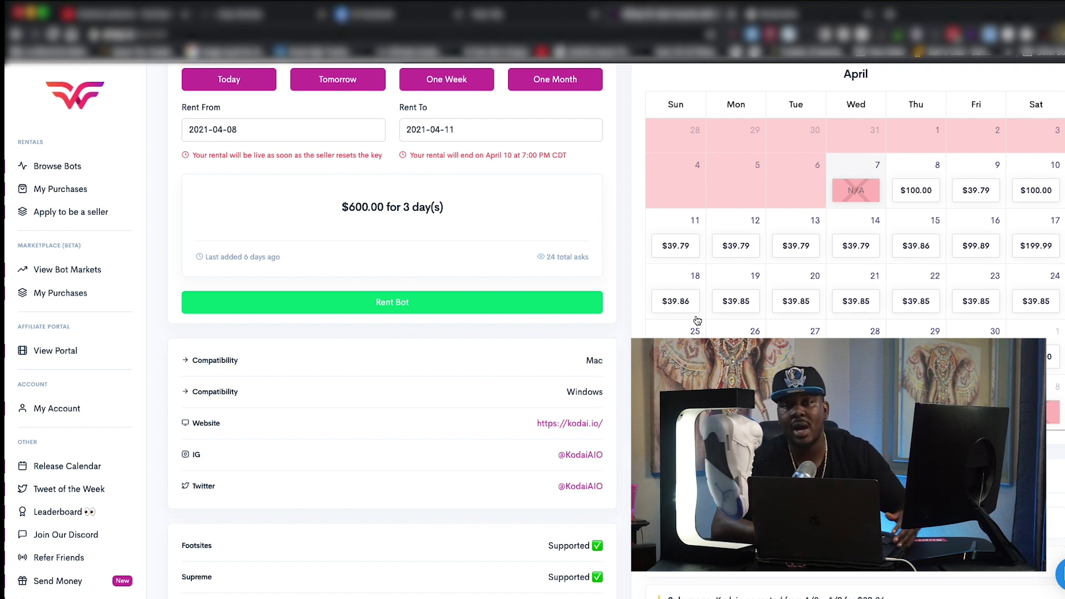
Return to the bots for rent and open the Sole AIO rental page.
click(77, 170)
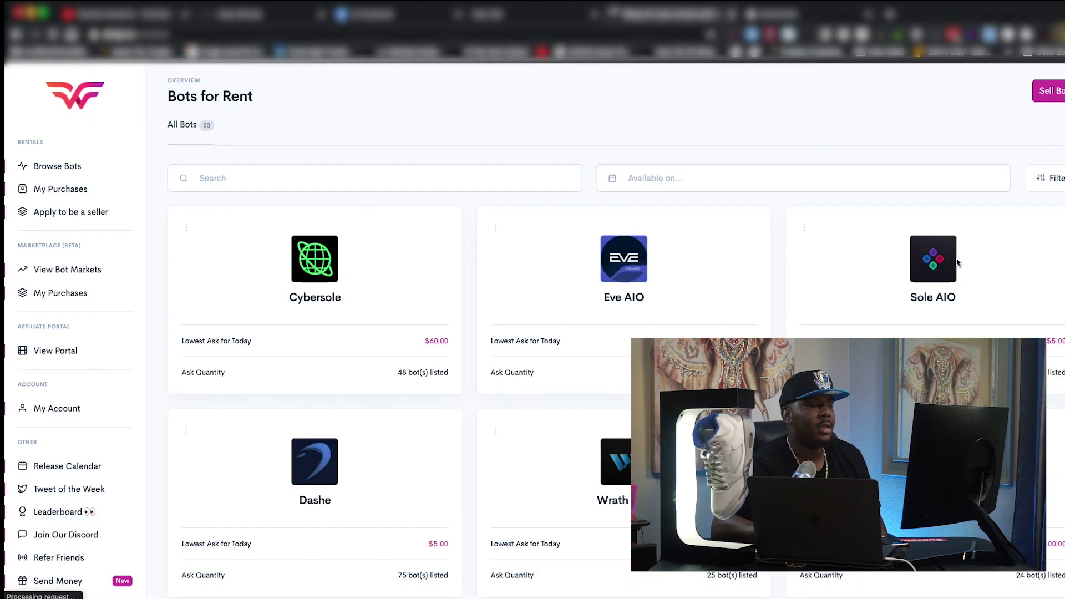
click(943, 269)
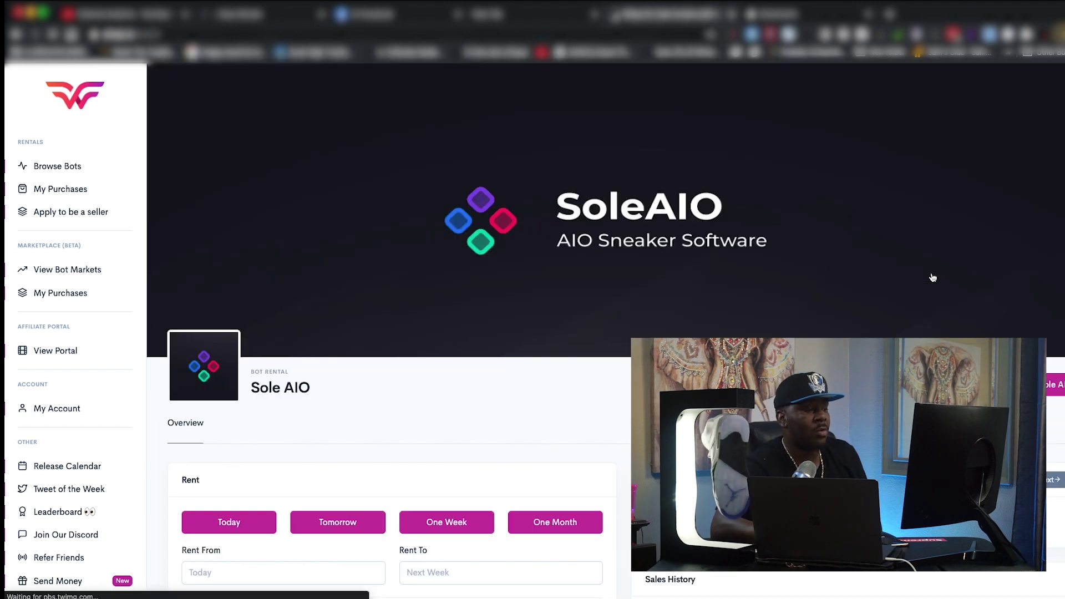
Set the Sole AIO rental period from 2021-04-08 to 2021-04-09 using the available April dates.
scroll(843, 192, down, 6)
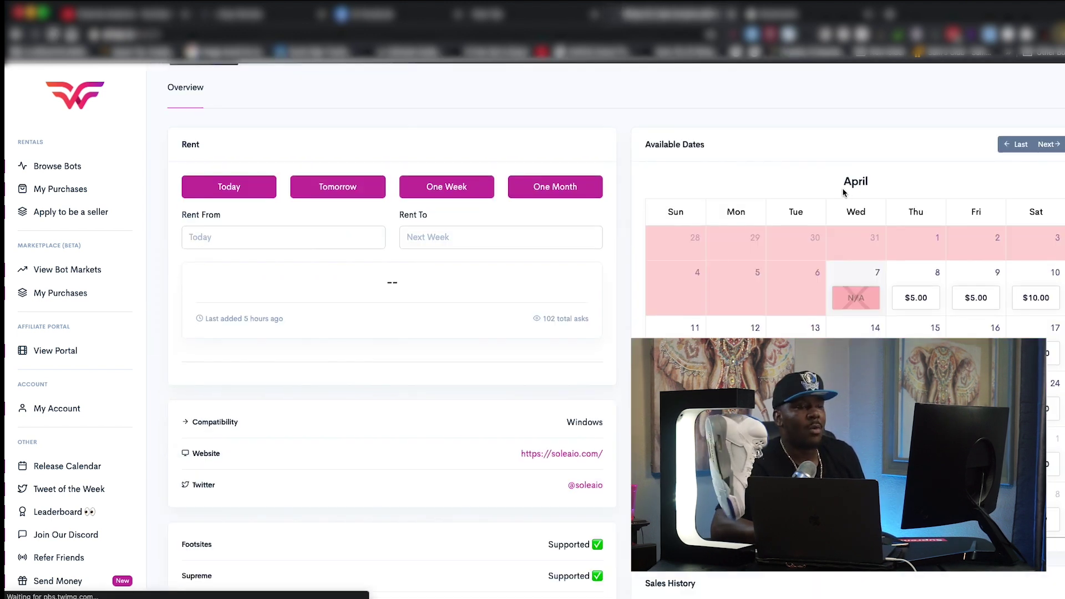
click(936, 302)
click(918, 305)
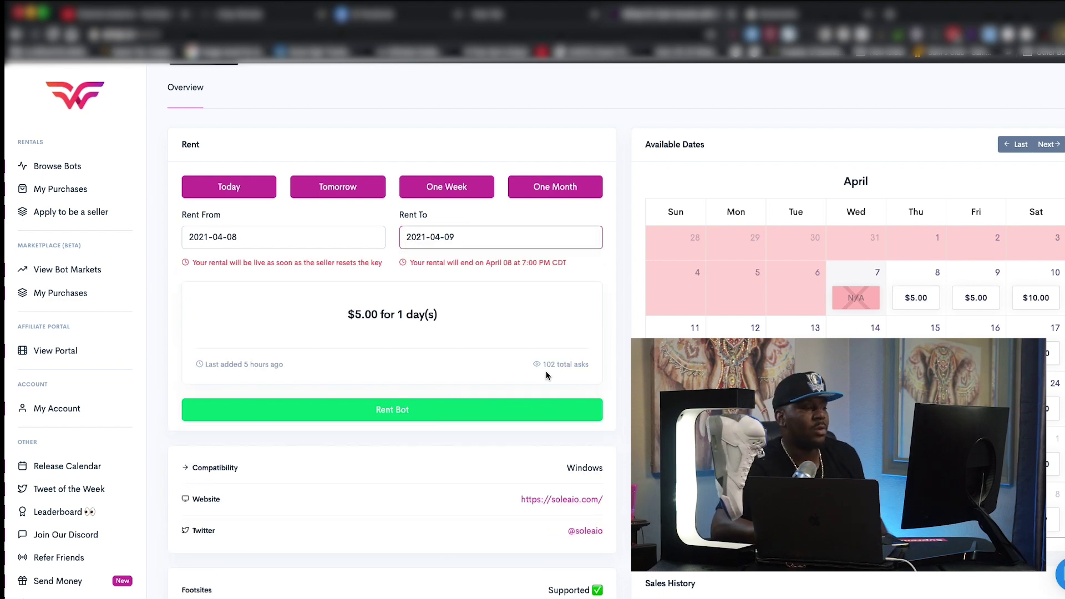
Open the purchase summary for the Sole AIO rental, focus its promo code field, and close it without purchasing.
click(386, 411)
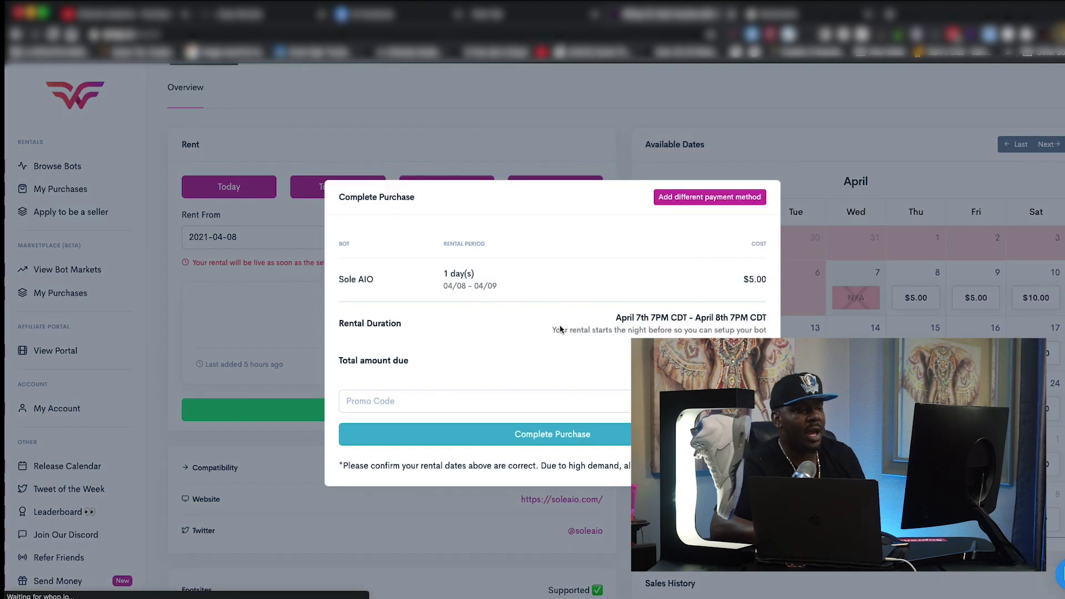
click(615, 400)
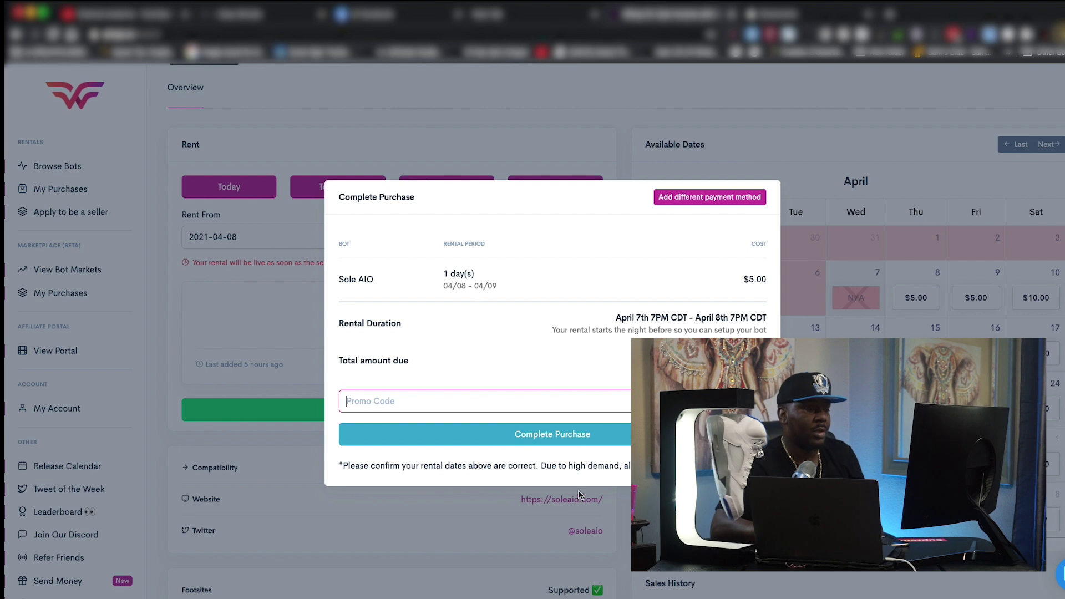
key(Escape)
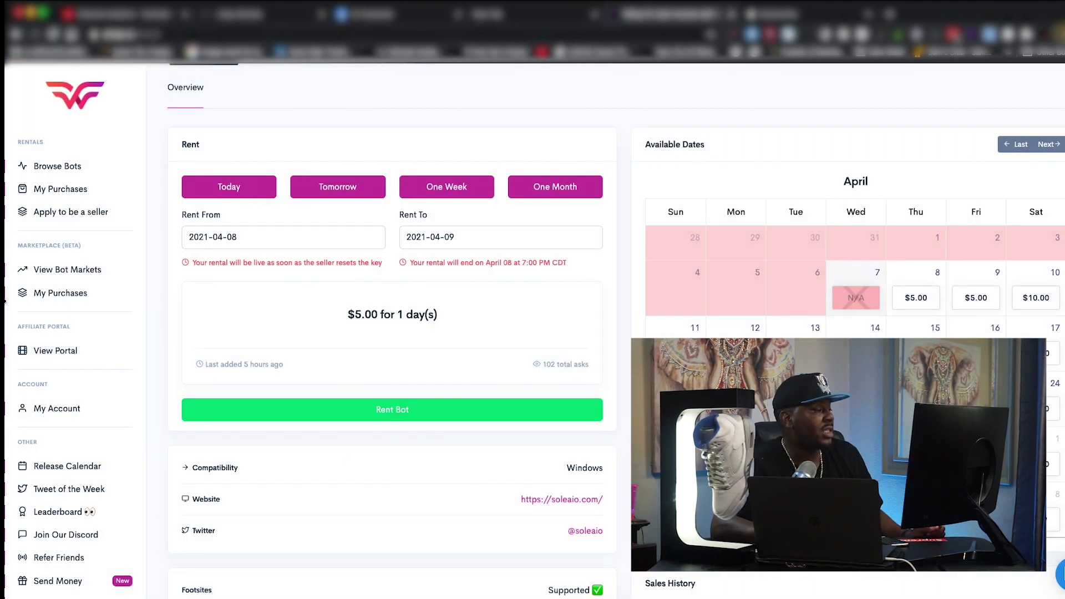
Return to the bots for rent, open the seller application, and agree to the seller terms and conditions.
key(alt+Left)
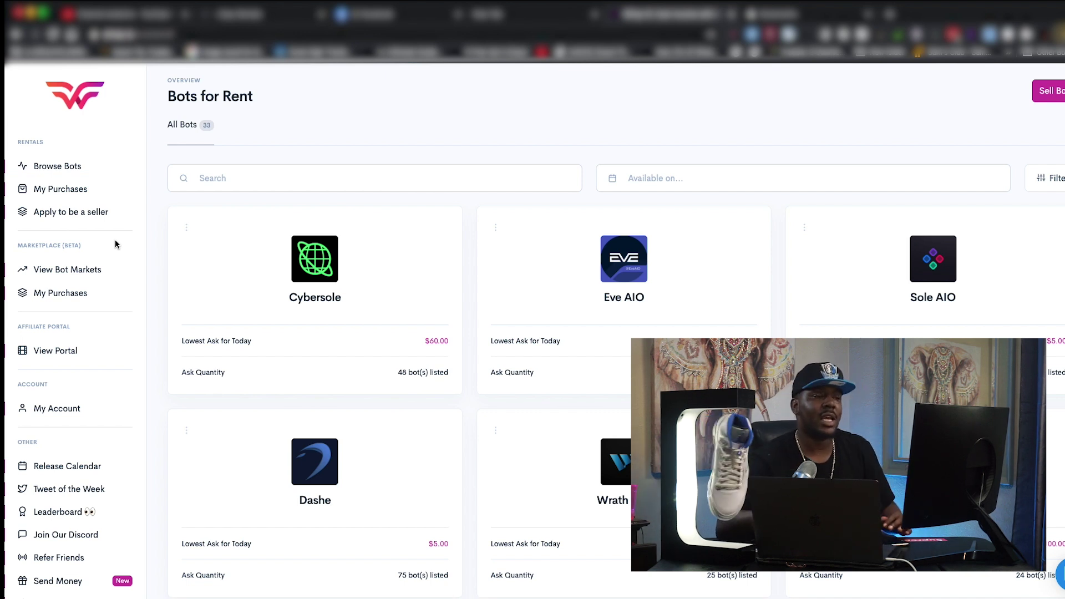
click(1047, 90)
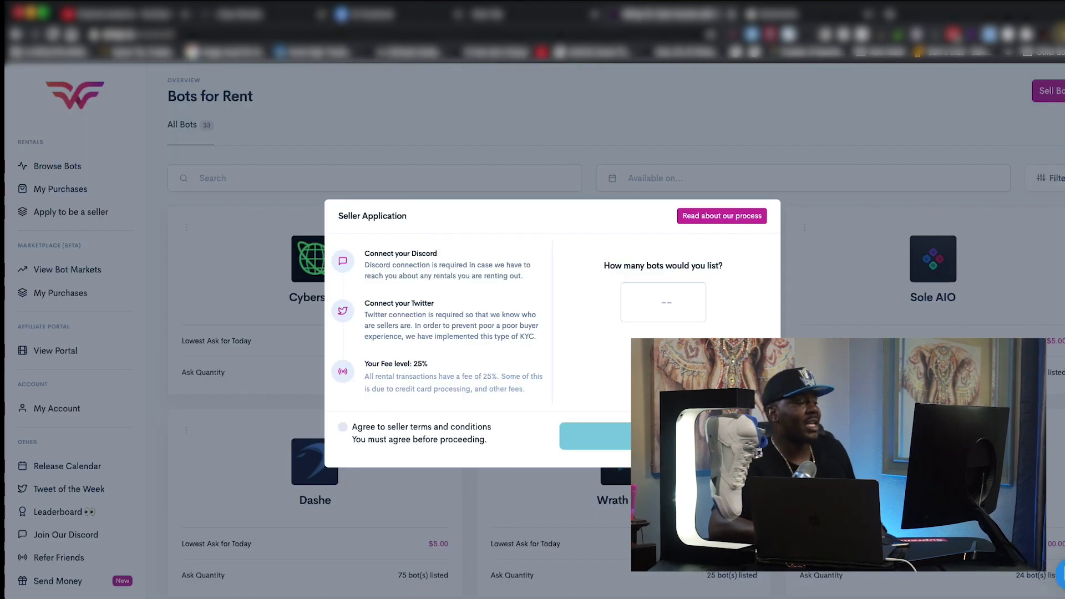
click(343, 427)
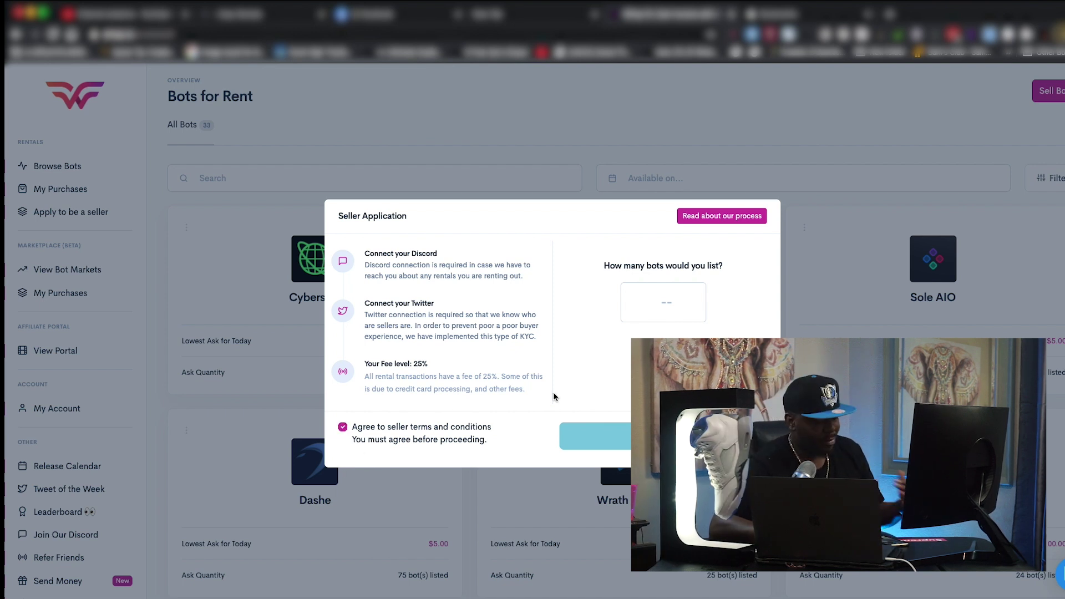